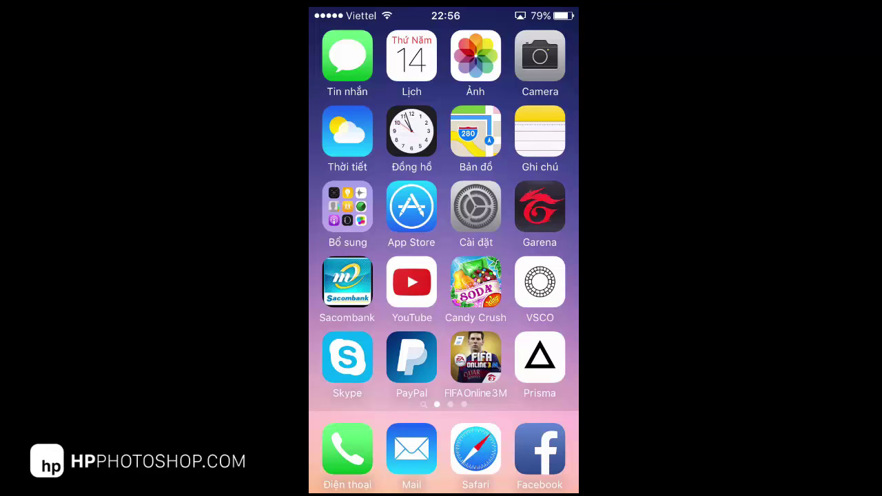
Step: Search the App Store for 'prisma' and open the Prisma – Art Filters result
click(411, 207)
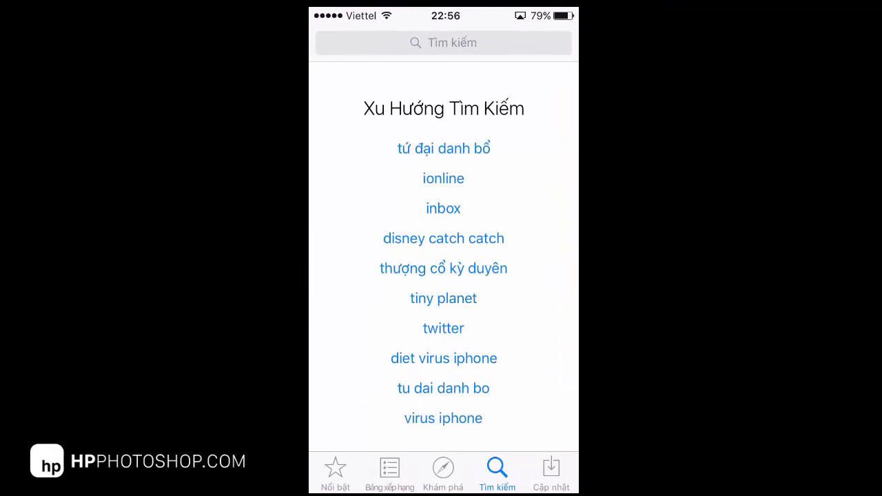
click(443, 42)
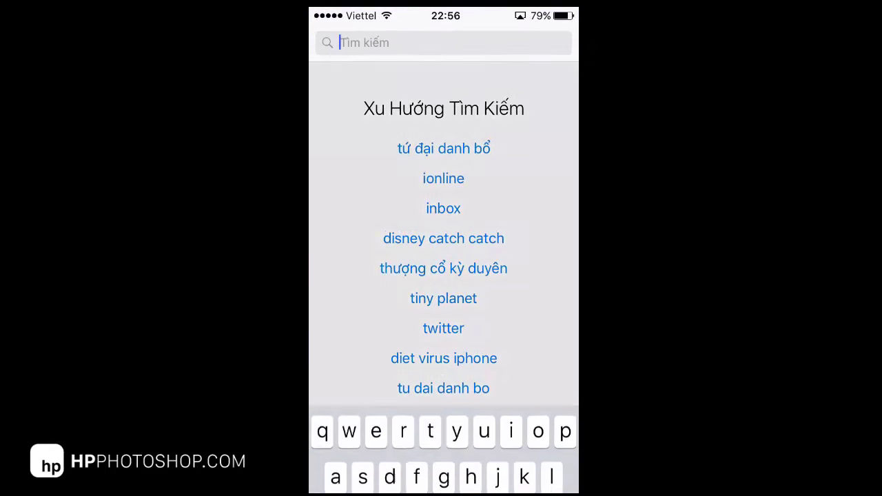
text(p)
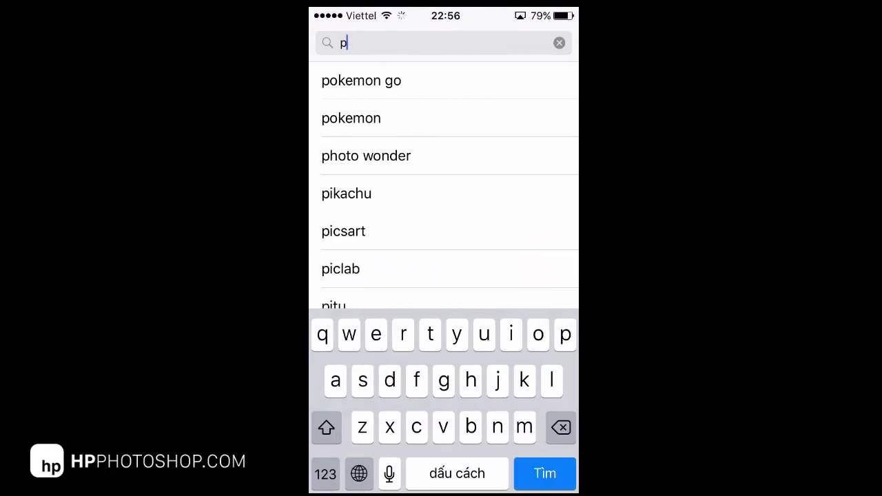
text(ris)
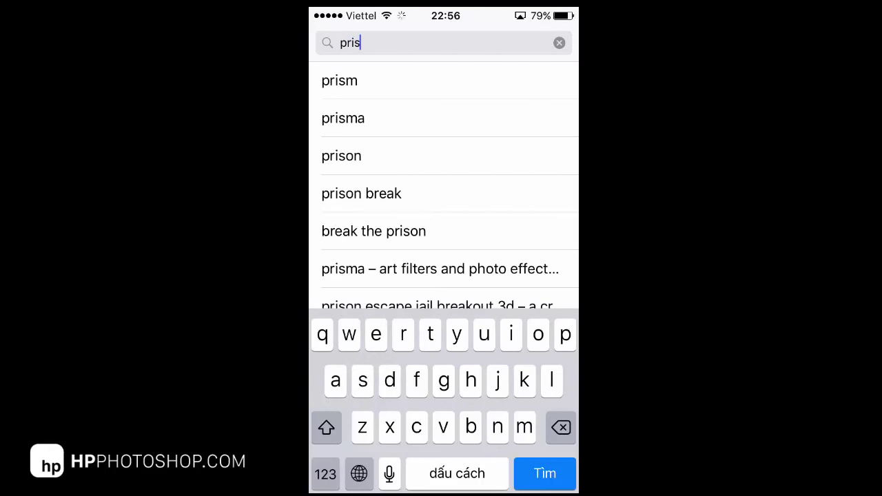
text(ma)
key(Return)
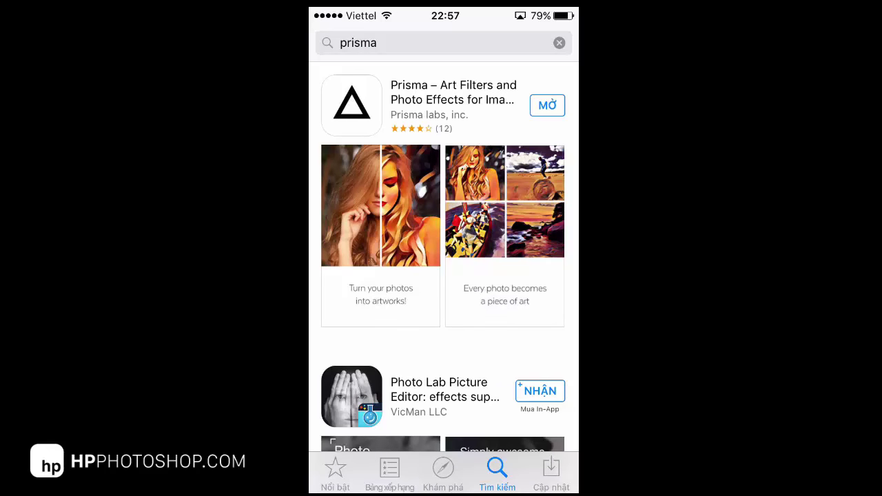
click(427, 104)
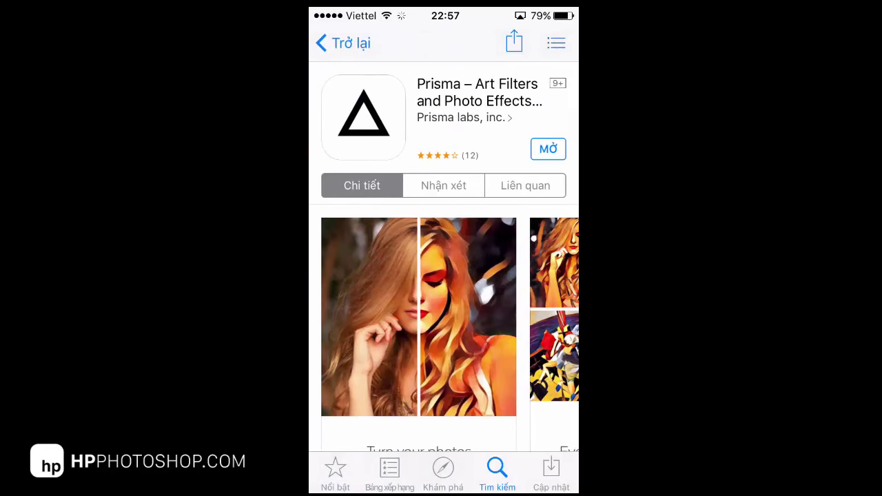
Step: Browse the Prisma details page and screenshots, then return to the home screen
scroll(443, 276, down, 10)
scroll(444, 275, down, 5)
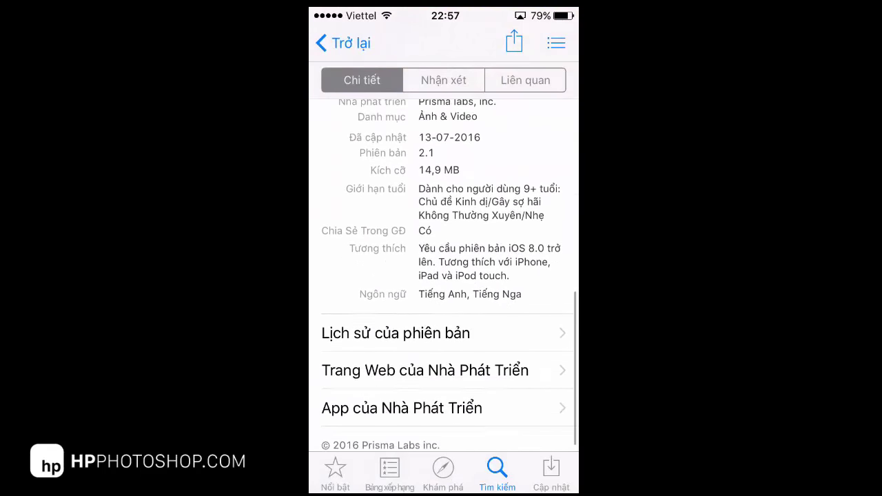
scroll(450, 275, up, 2)
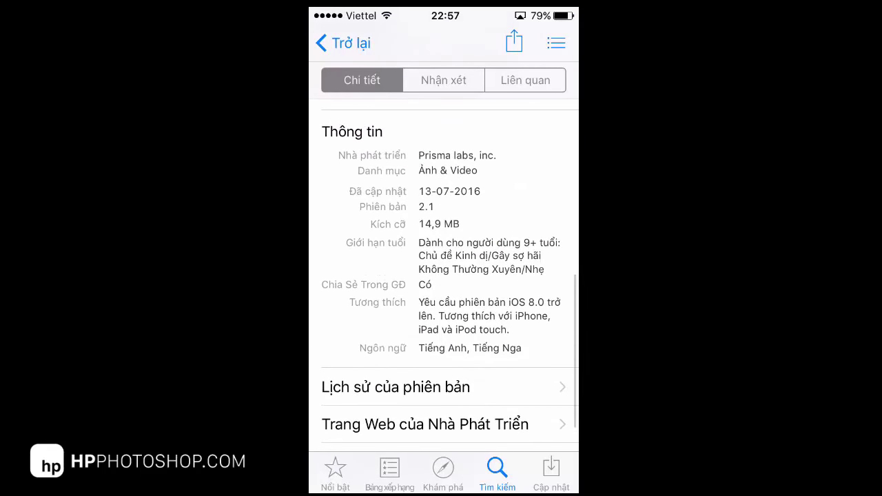
scroll(450, 276, up, 5)
scroll(444, 276, up, 5)
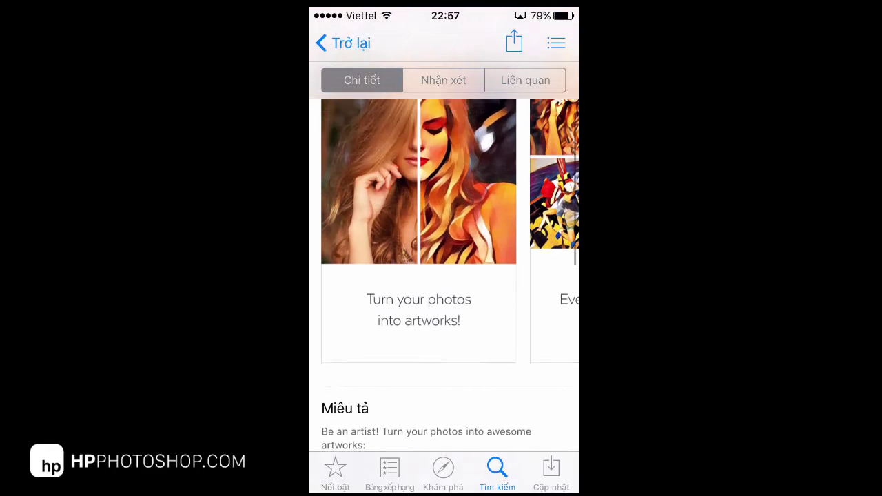
scroll(444, 275, right, 5)
scroll(443, 276, right, 5)
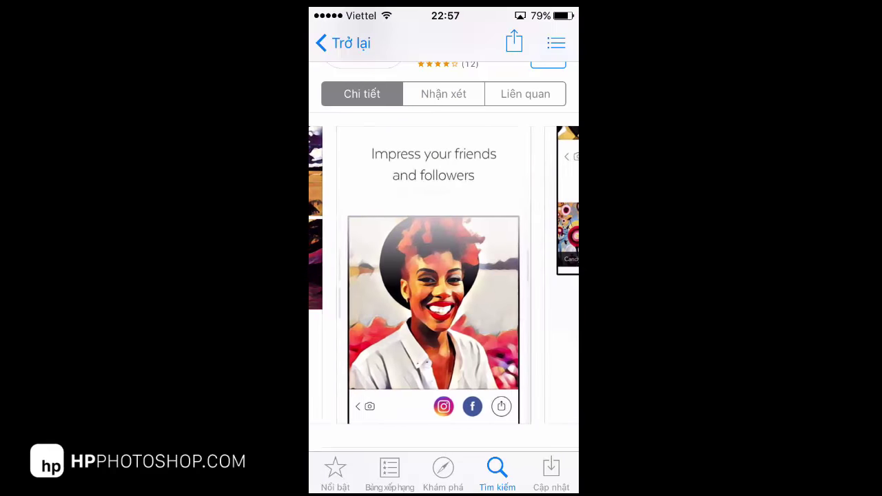
scroll(443, 275, right, 5)
scroll(444, 276, left, 5)
scroll(444, 276, left, 5)
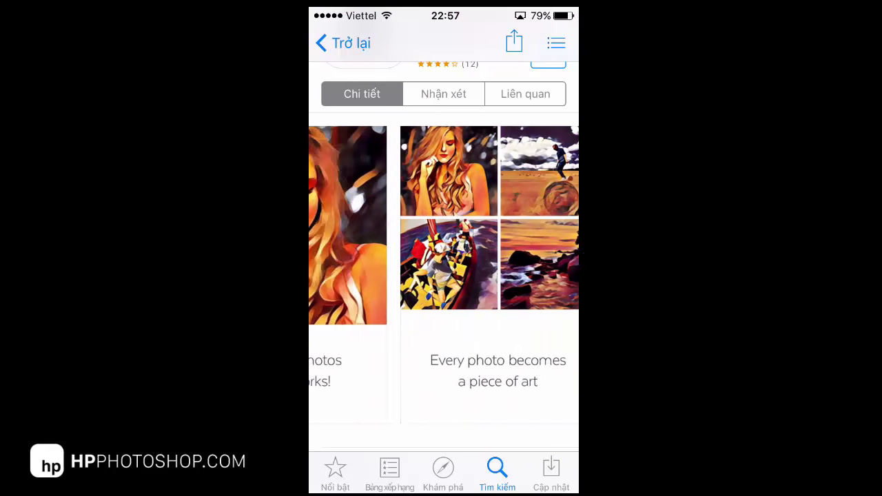
scroll(444, 275, left, 5)
scroll(443, 276, down, 10)
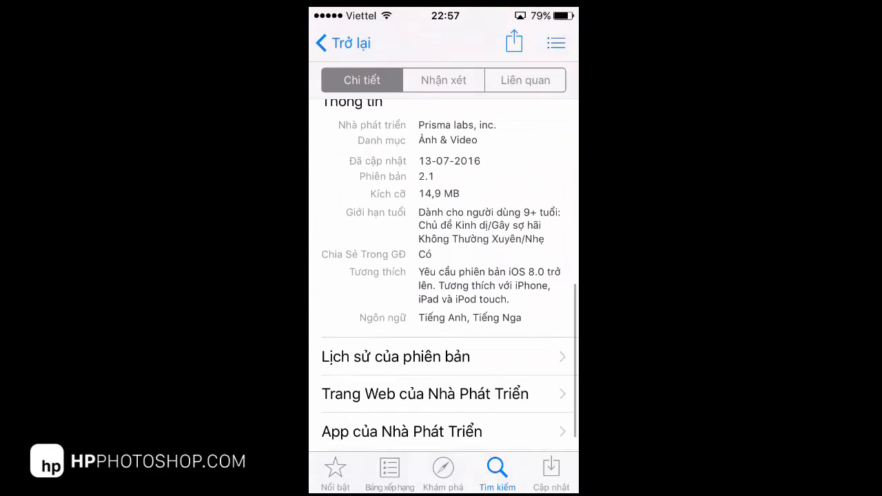
scroll(443, 276, up, 1)
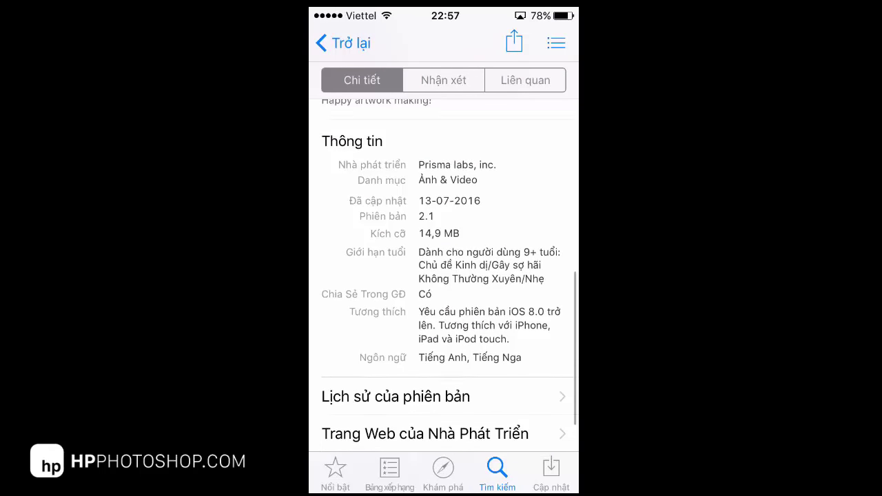
scroll(443, 275, down, 2)
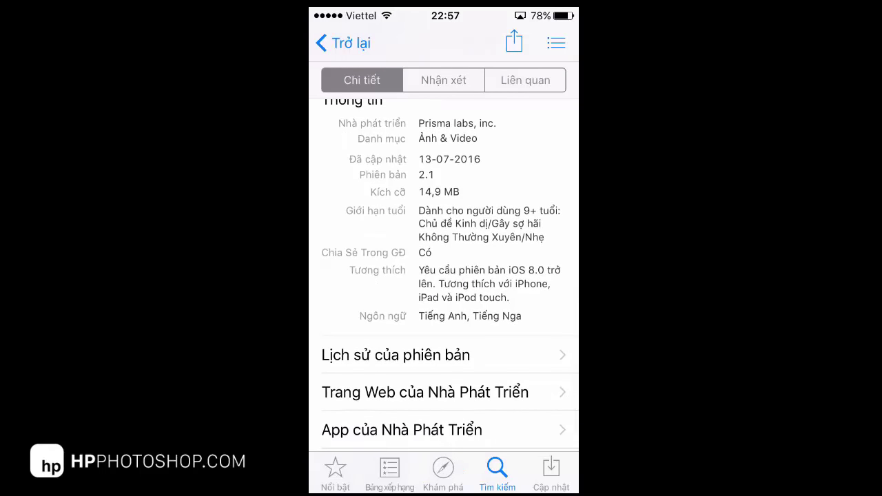
scroll(444, 276, up, 10)
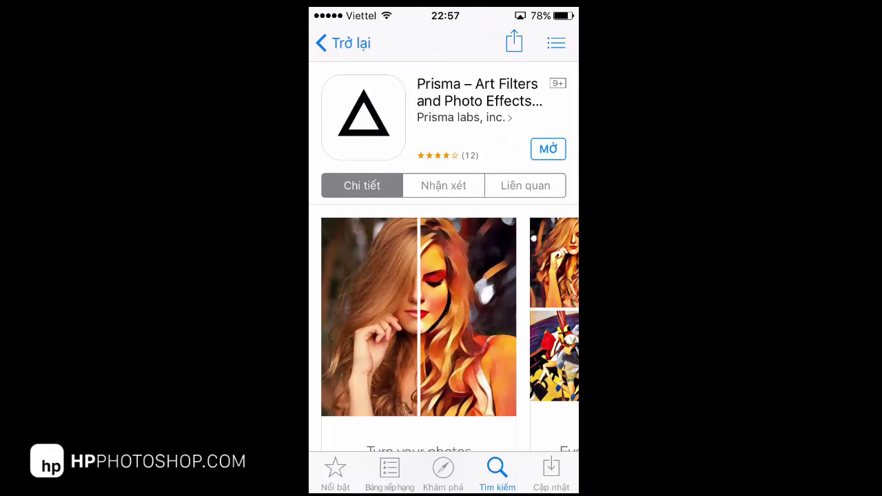
key(super)
Step: Launch Prisma and select the street photo of a man under trees from the library
click(541, 357)
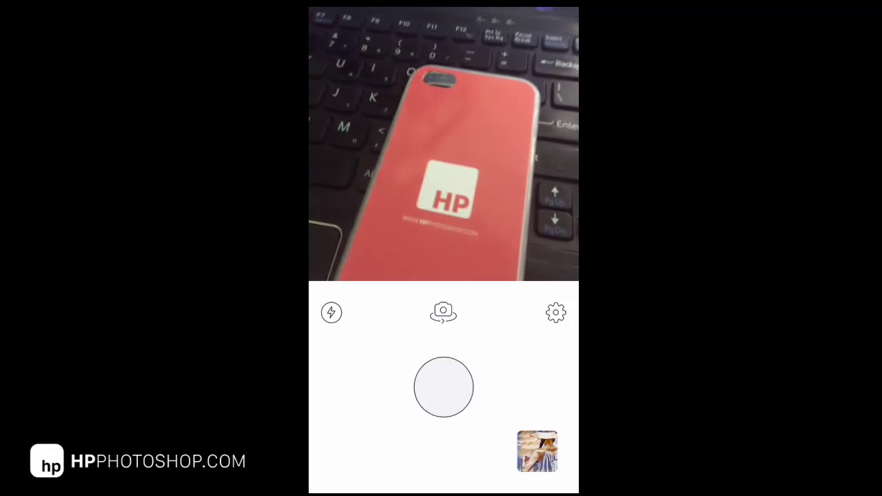
click(537, 451)
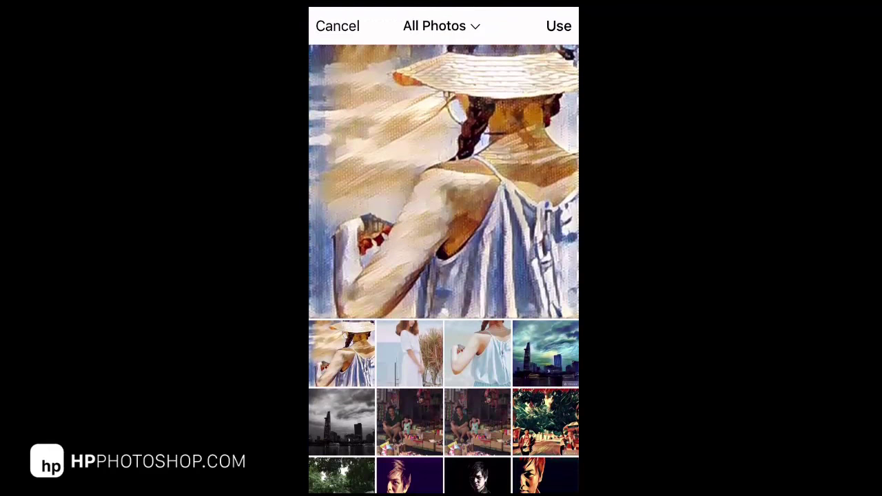
scroll(444, 268, down, 5)
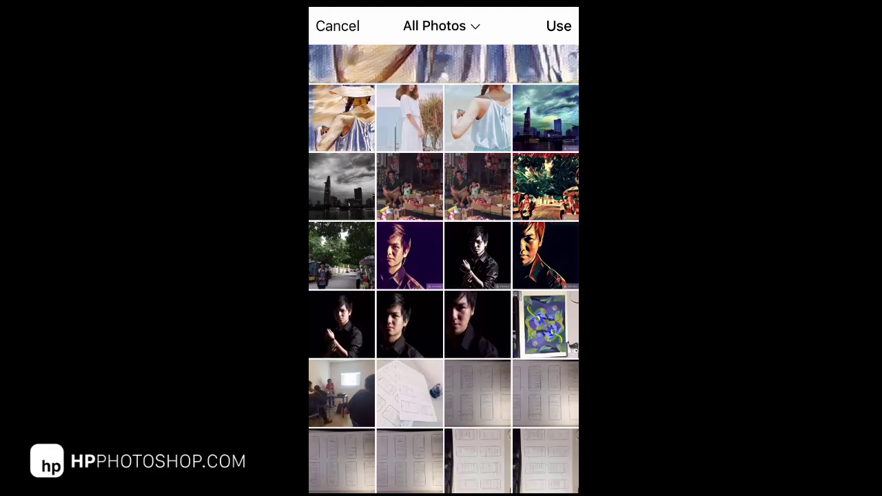
scroll(444, 268, up, 5)
scroll(444, 269, down, 5)
click(341, 255)
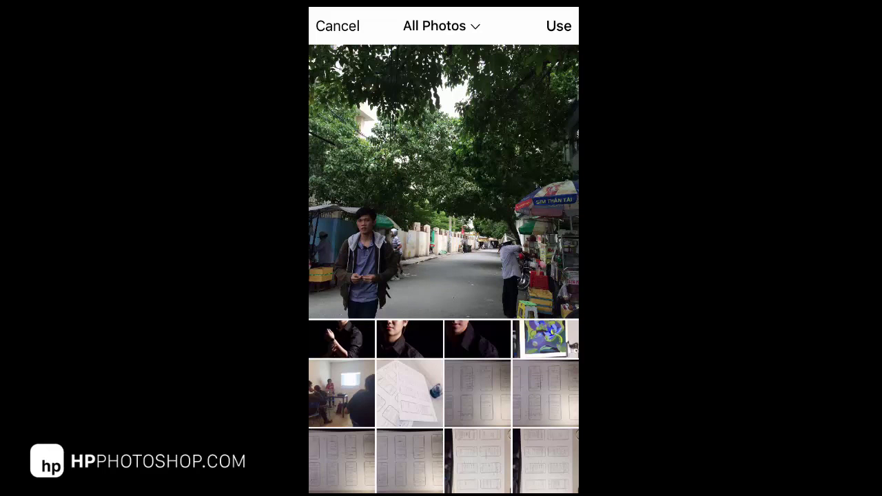
Step: Use the street photo, nudge it within the crop frame, and accept the crop
click(558, 25)
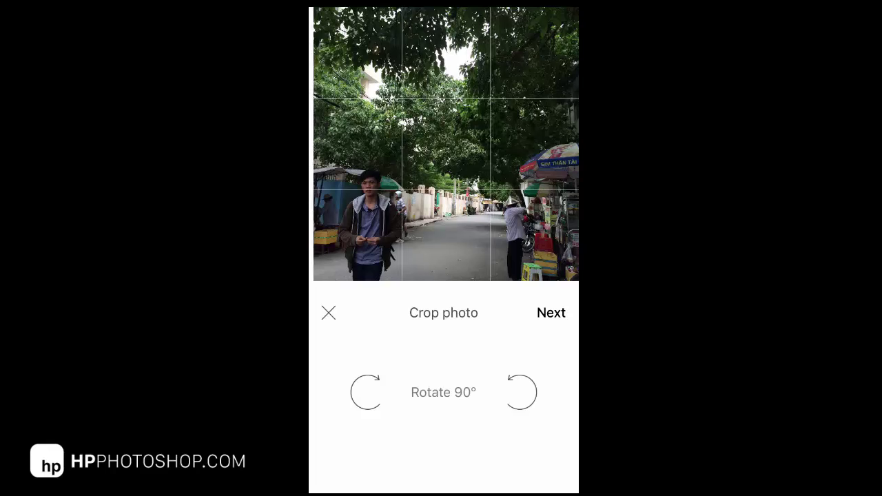
drag(443, 145, 466, 145)
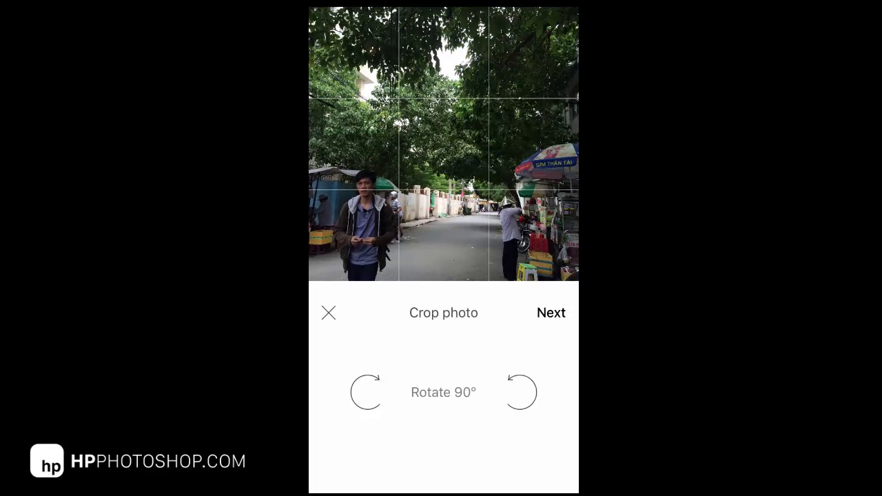
click(550, 313)
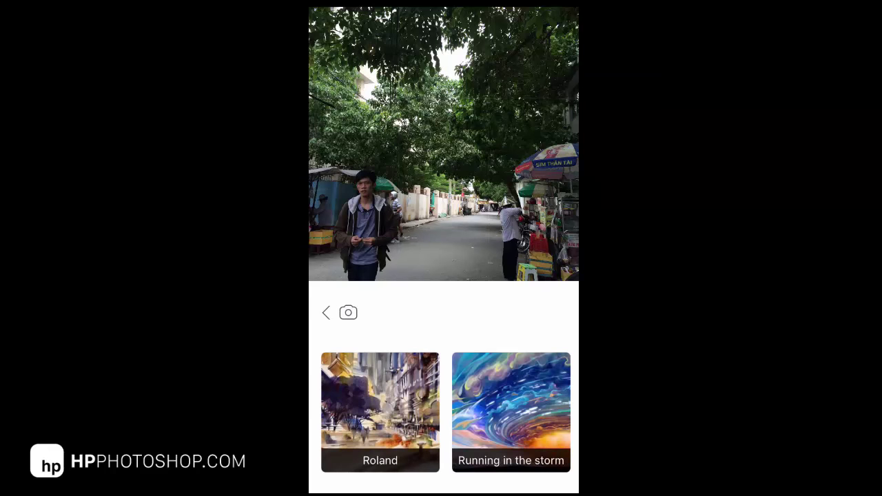
Step: Apply the Running in the storm style to the street photo
scroll(444, 412, right, 5)
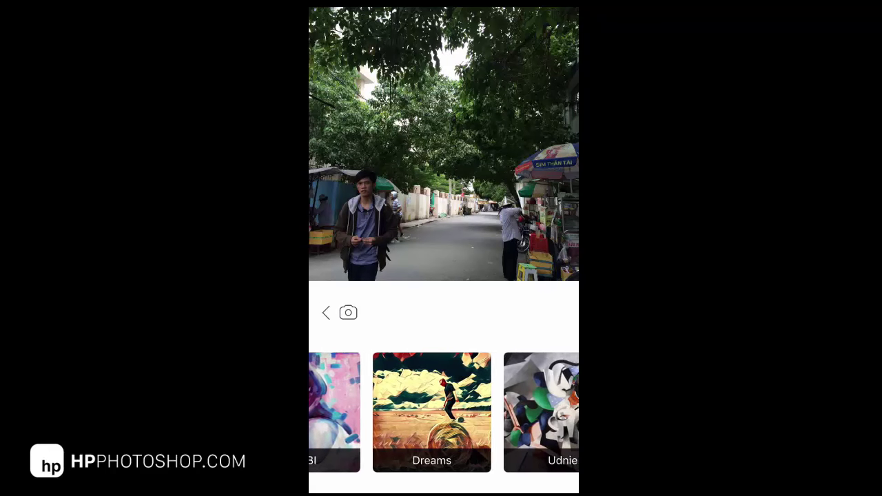
scroll(443, 412, left, 5)
scroll(444, 412, right, 2)
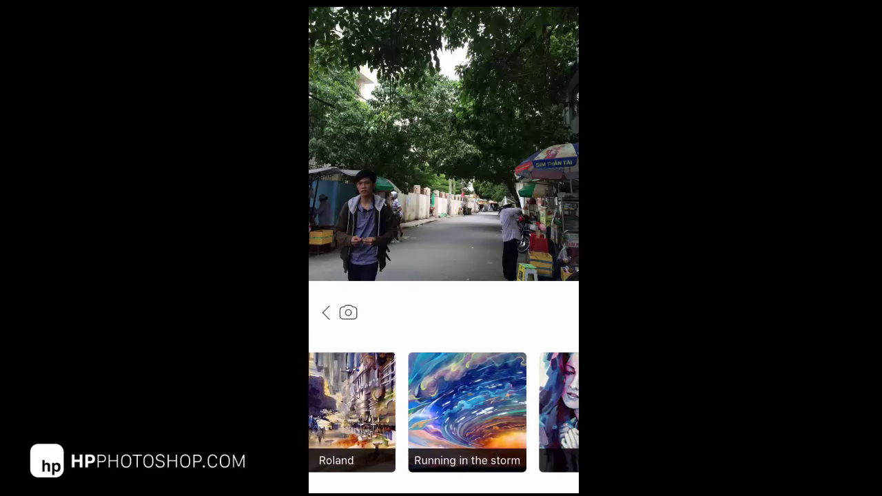
scroll(444, 412, right, 3)
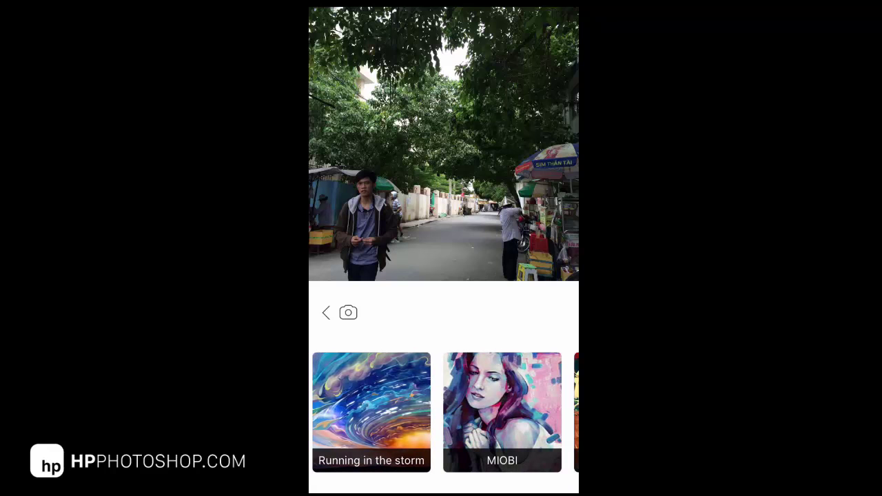
scroll(444, 412, right, 3)
scroll(444, 412, right, 2)
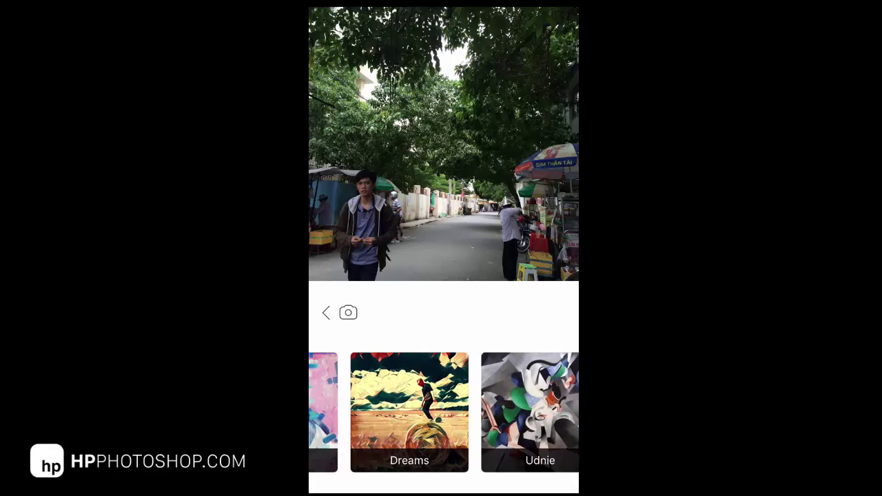
scroll(443, 412, left, 3)
scroll(444, 412, left, 2)
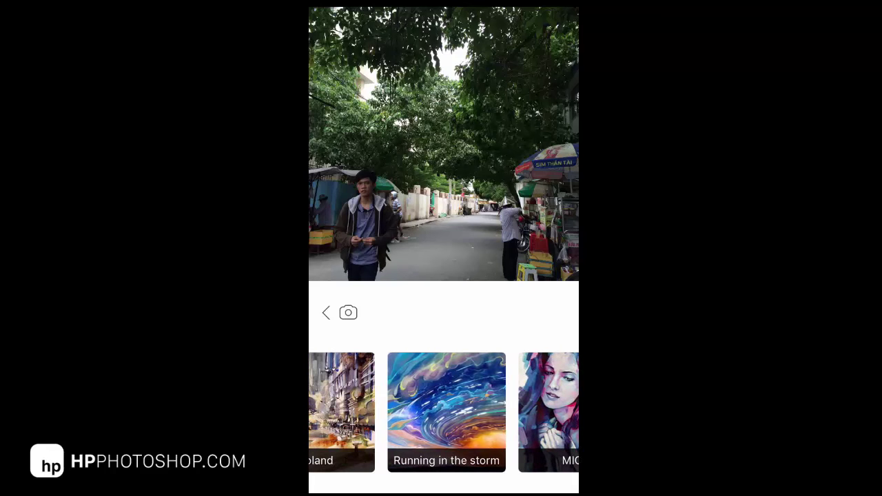
scroll(444, 412, left, 2)
click(510, 412)
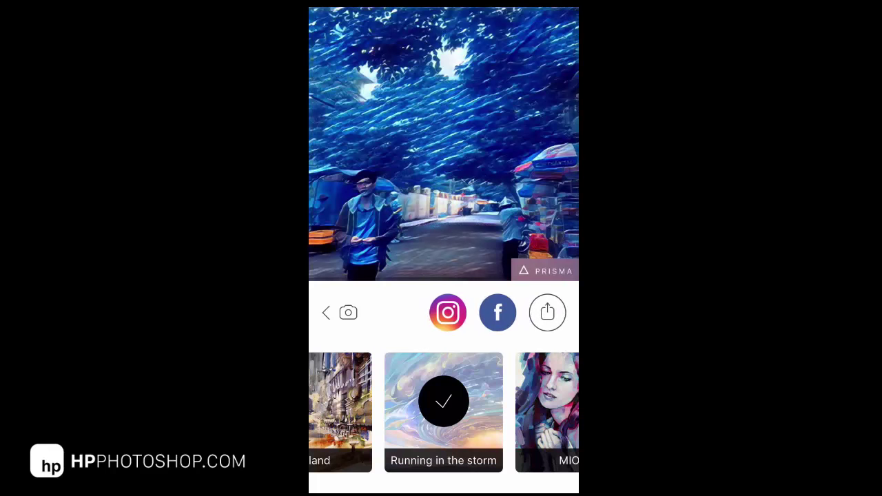
Step: Apply the Dreams style, then view Prisma's settings and close back to the camera
drag(524, 412, 448, 412)
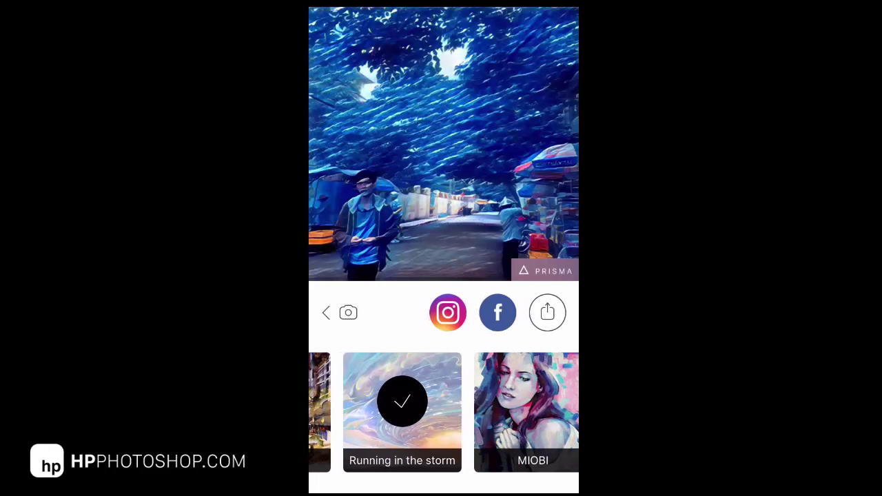
drag(523, 412, 427, 412)
mouse_move(524, 412)
mouse_down()
mouse_move(421, 412)
mouse_move(460, 412)
mouse_up()
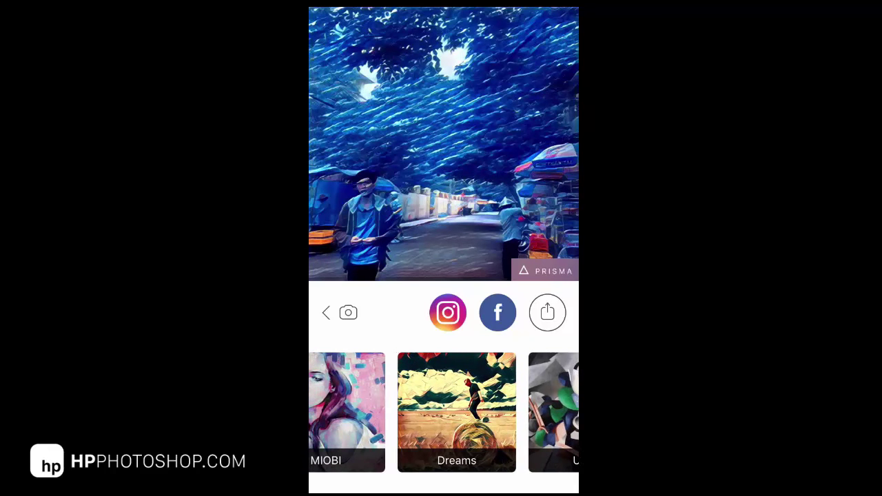
click(456, 412)
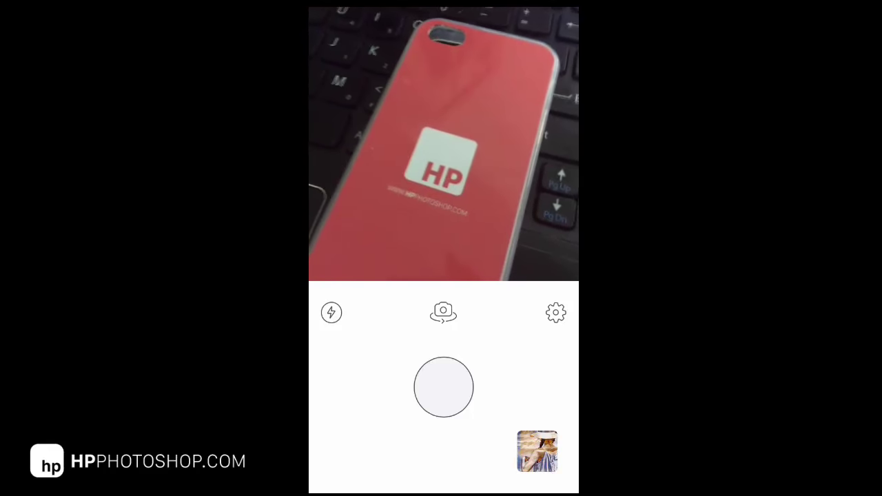
click(555, 312)
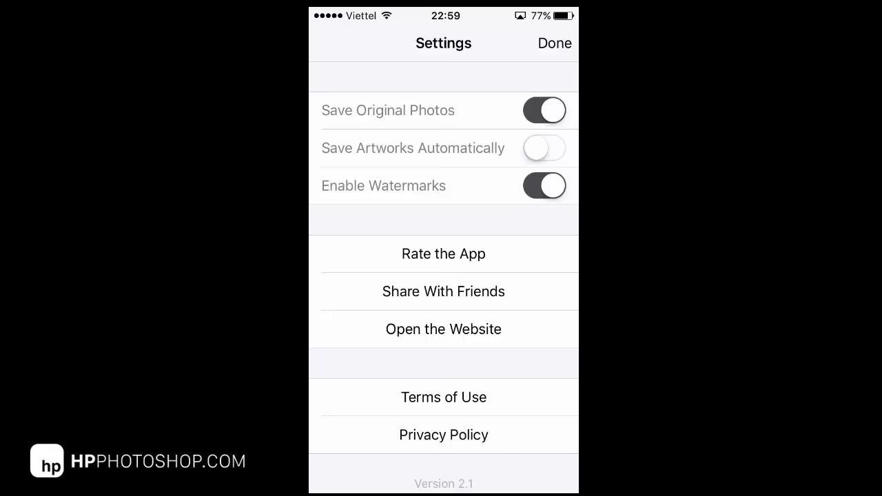
click(554, 43)
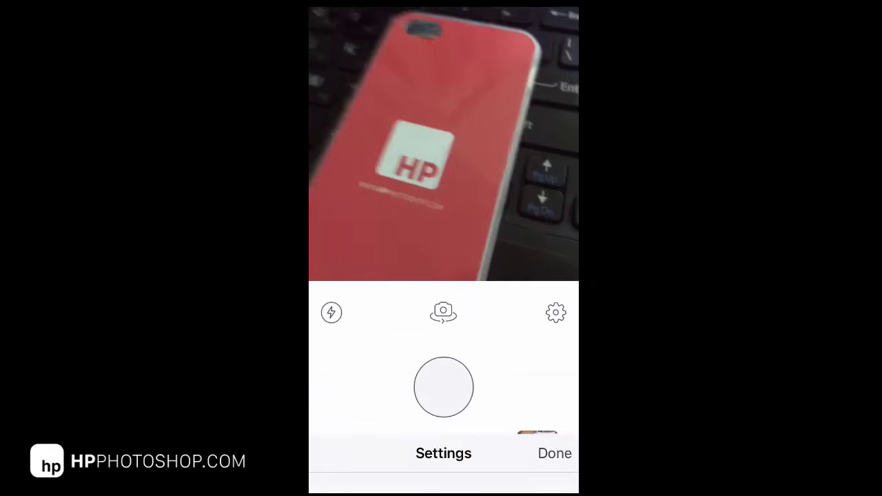
Step: Pick the straw-hat woman photo, shift it up in the crop frame, and accept the crop
click(536, 449)
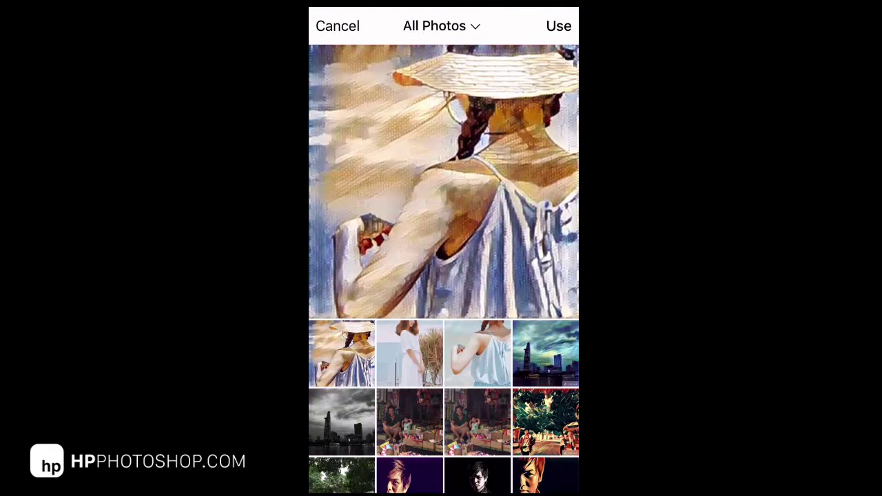
click(478, 353)
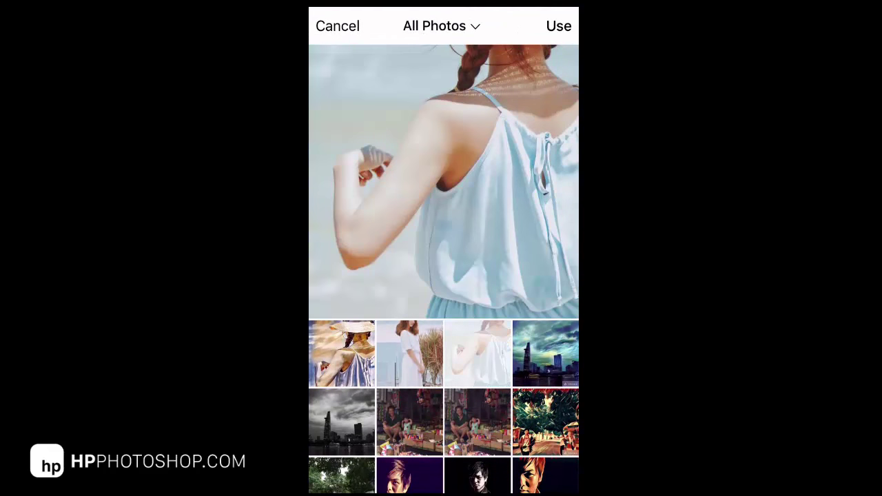
click(559, 26)
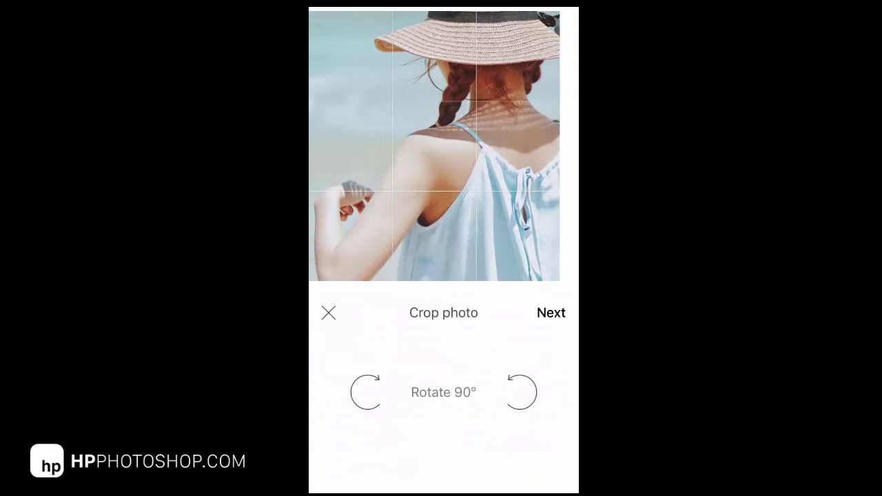
mouse_move(443, 227)
mouse_down()
mouse_move(444, 69)
mouse_move(444, 227)
mouse_up()
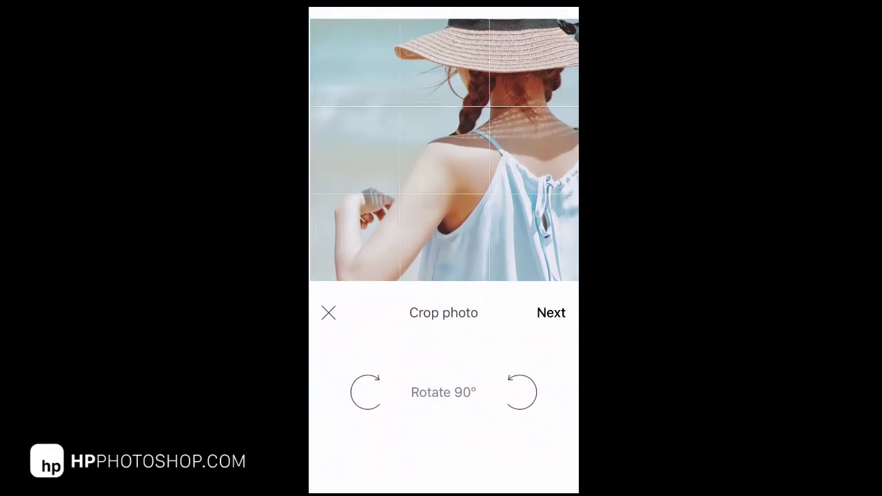
drag(444, 172, 444, 145)
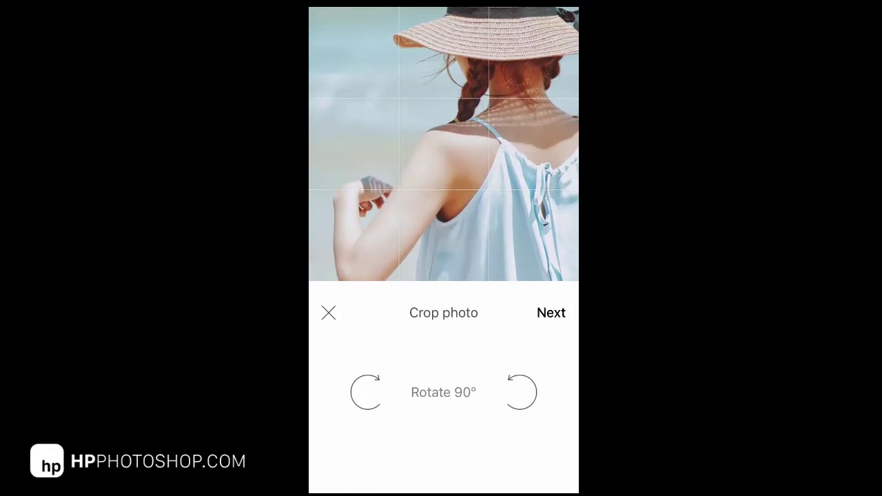
click(551, 313)
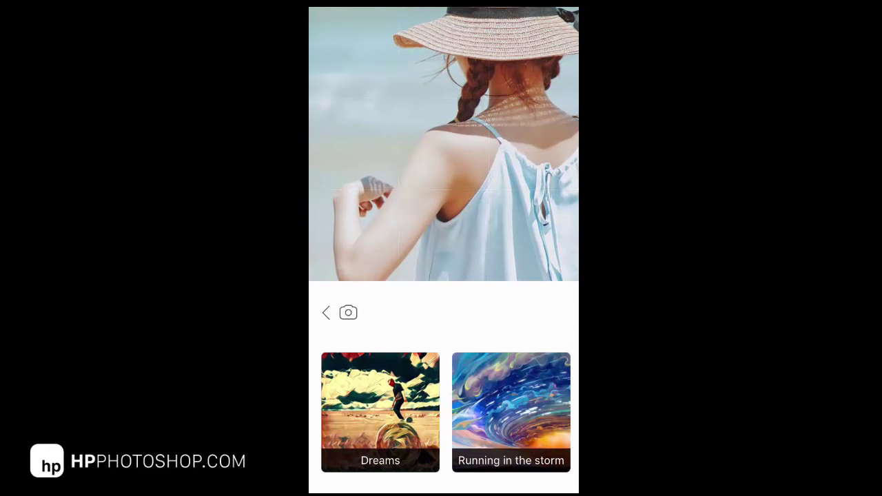
Step: Apply the Dreams style to the straw-hat photo and browse on to styles like Candy
click(380, 412)
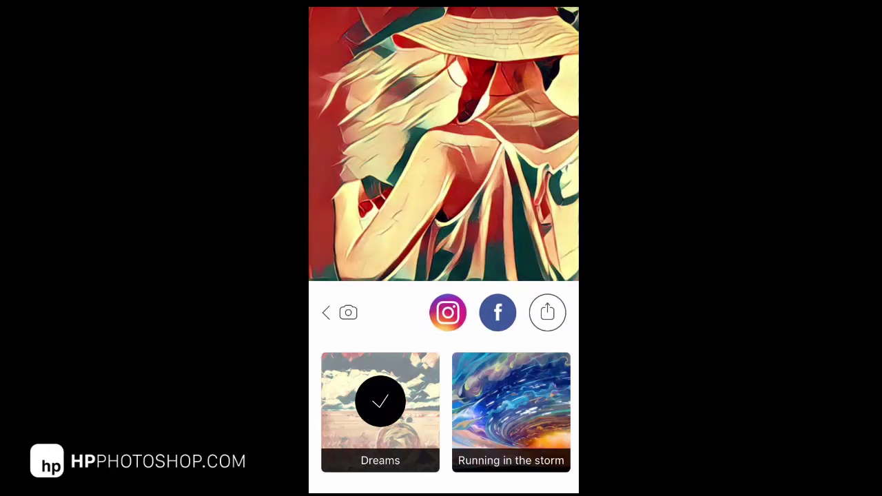
scroll(444, 412, right, 5)
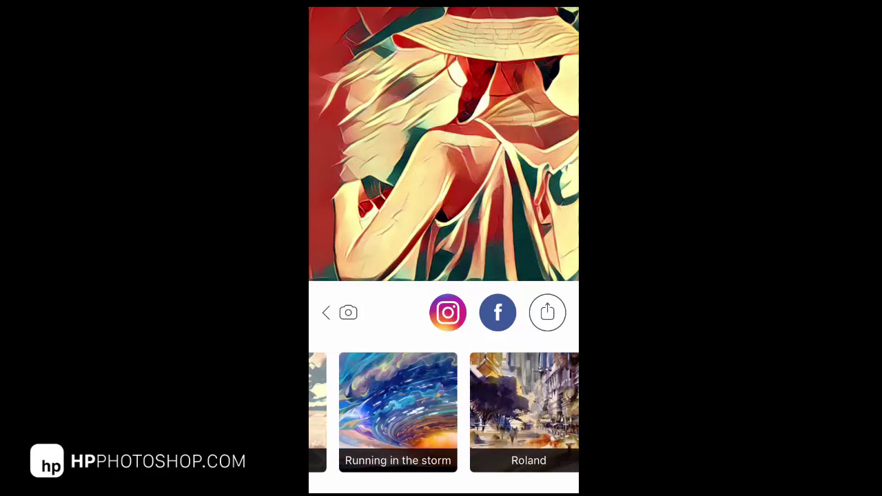
scroll(444, 412, right, 5)
scroll(444, 411, right, 5)
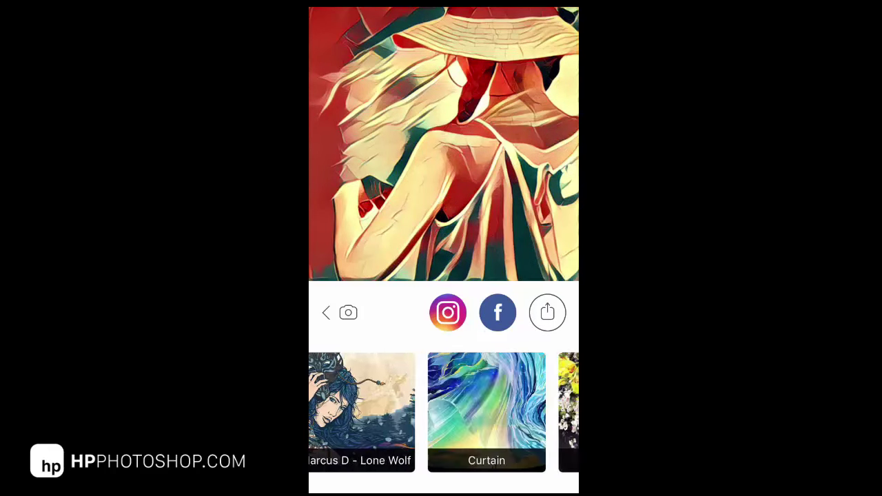
scroll(444, 412, right, 3)
scroll(444, 412, right, 3)
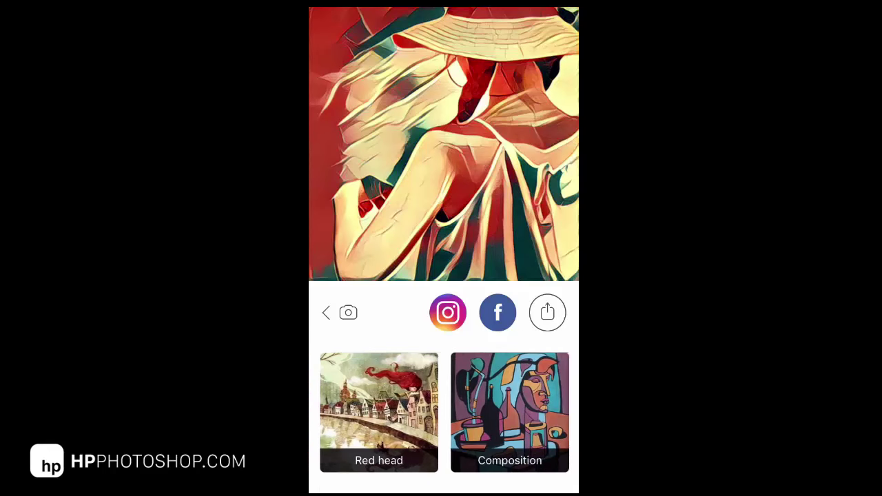
scroll(444, 412, right, 3)
scroll(444, 412, right, 2)
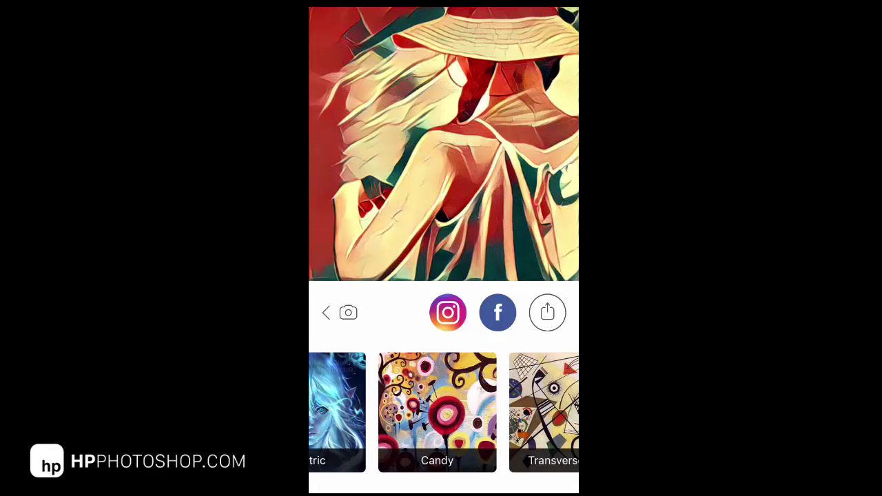
Step: Apply the Electric style to the straw-hat photo, then browse styles like Tokyo and Curly Hair
click(427, 412)
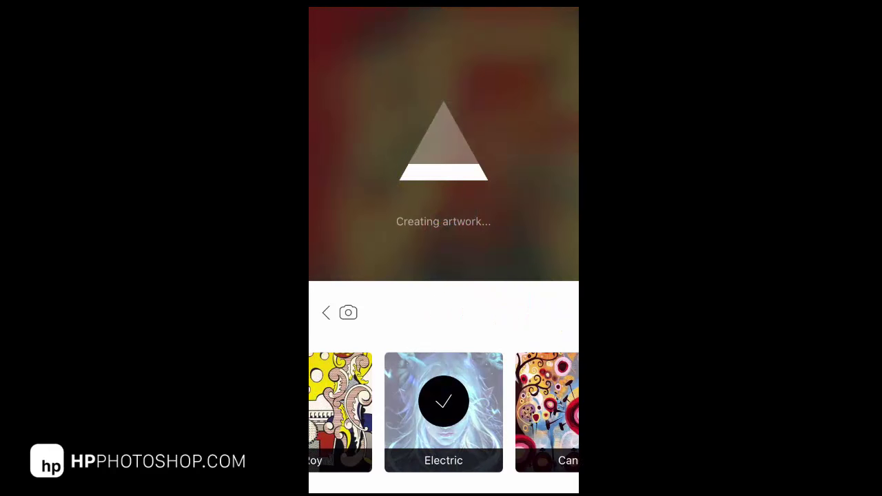
scroll(443, 412, right, 3)
scroll(444, 412, right, 3)
scroll(444, 412, right, 3)
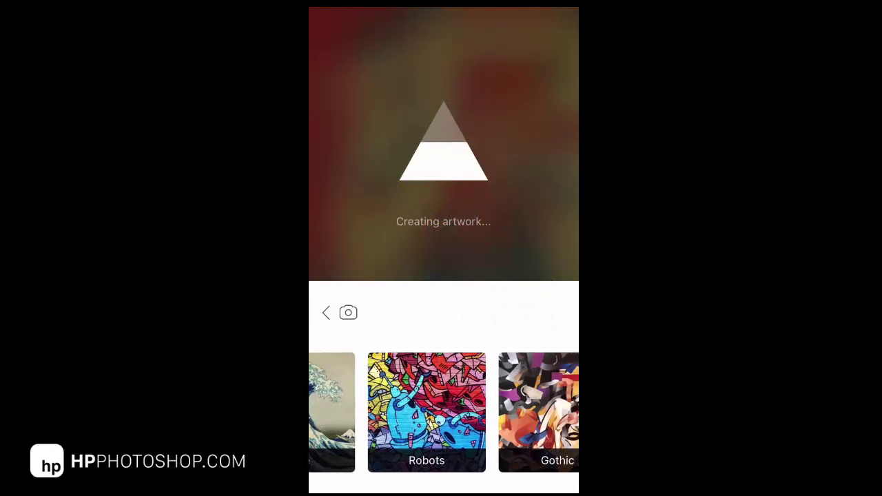
scroll(444, 412, right, 3)
scroll(443, 412, right, 3)
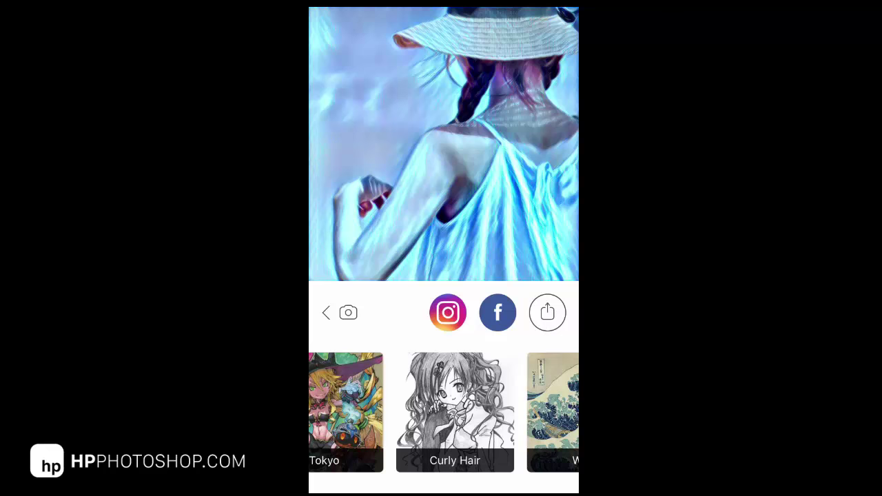
Step: Save the Electric-styled photo with Save Image from the share sheet, then go home
click(547, 313)
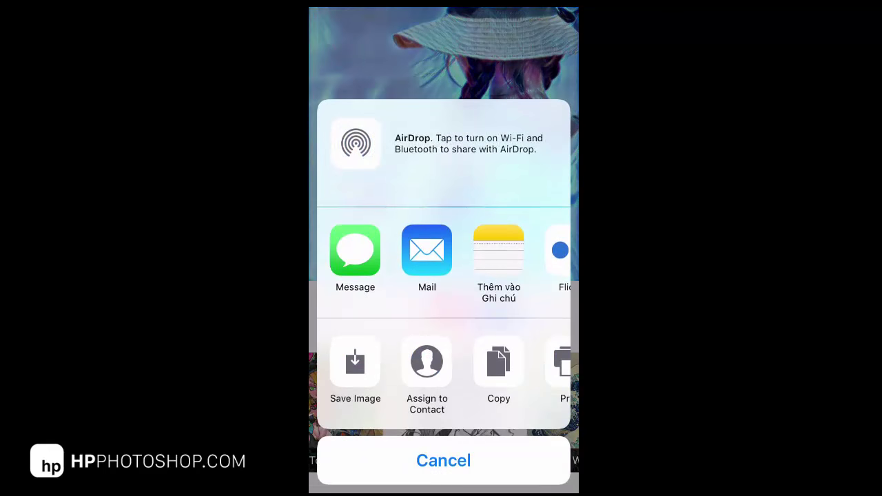
click(355, 361)
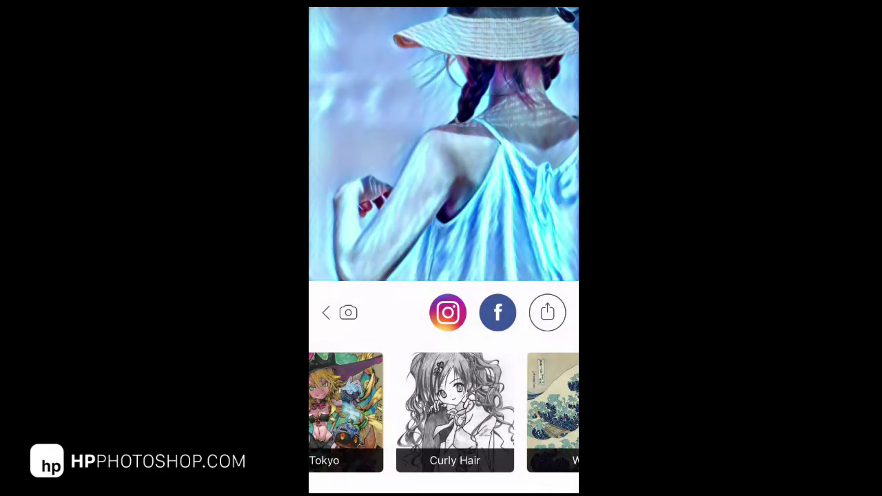
key(super)
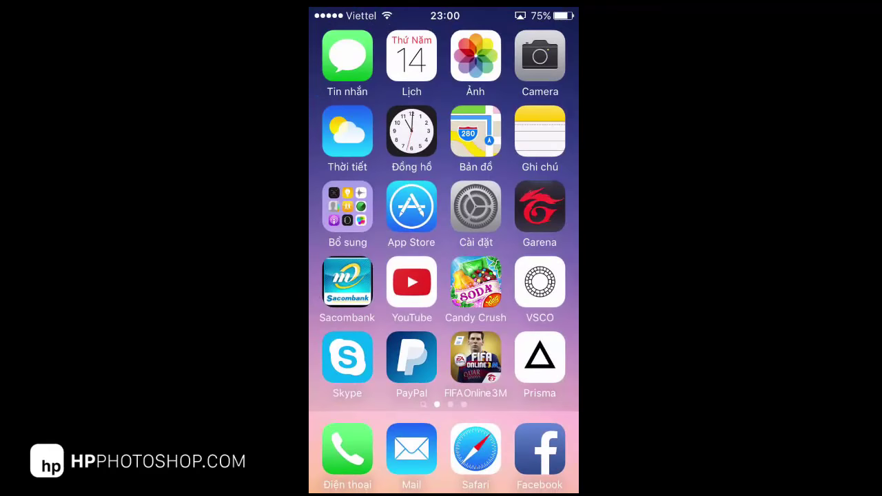
Step: Confirm the Electric photo is newest in Photos' Tất cả Ảnh album, then switch back to Prisma
click(476, 55)
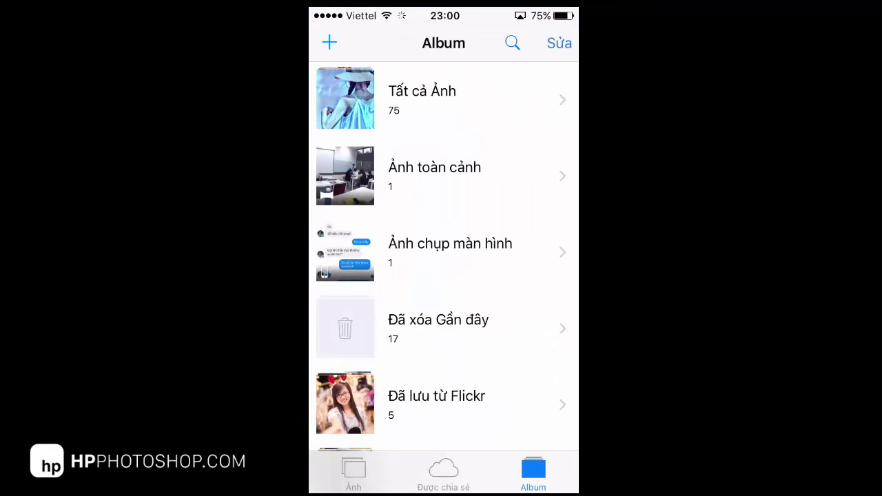
click(441, 98)
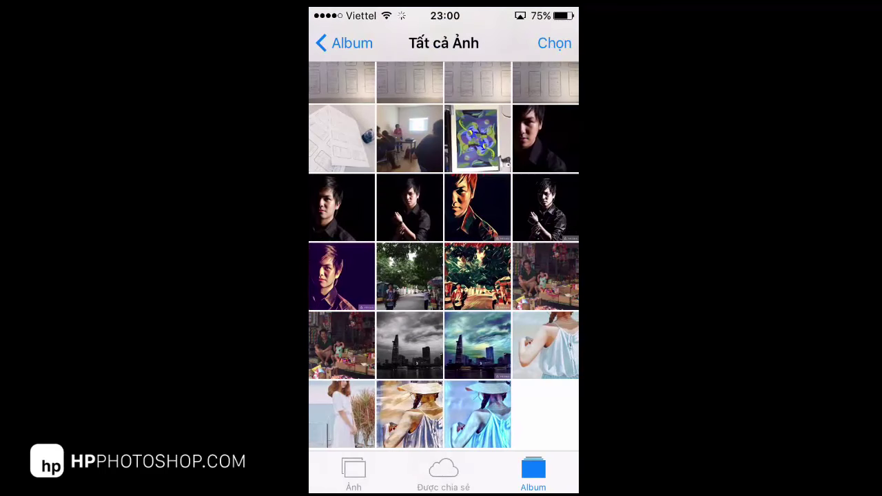
click(478, 413)
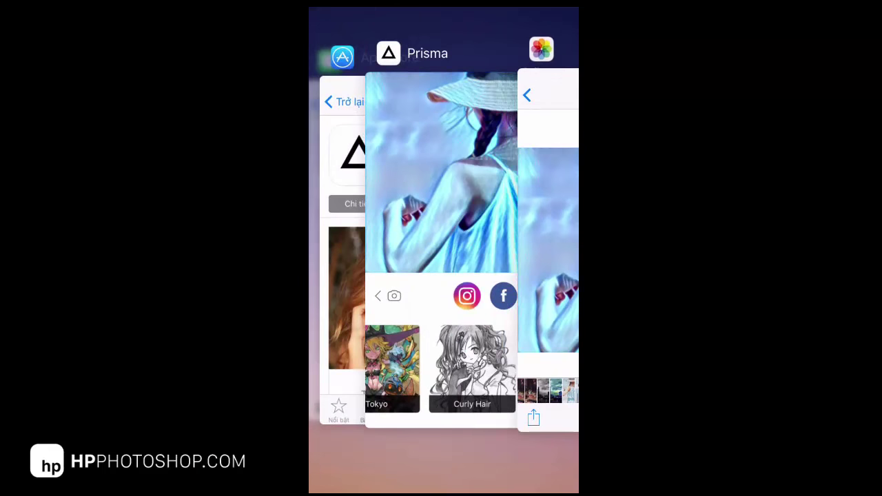
click(342, 276)
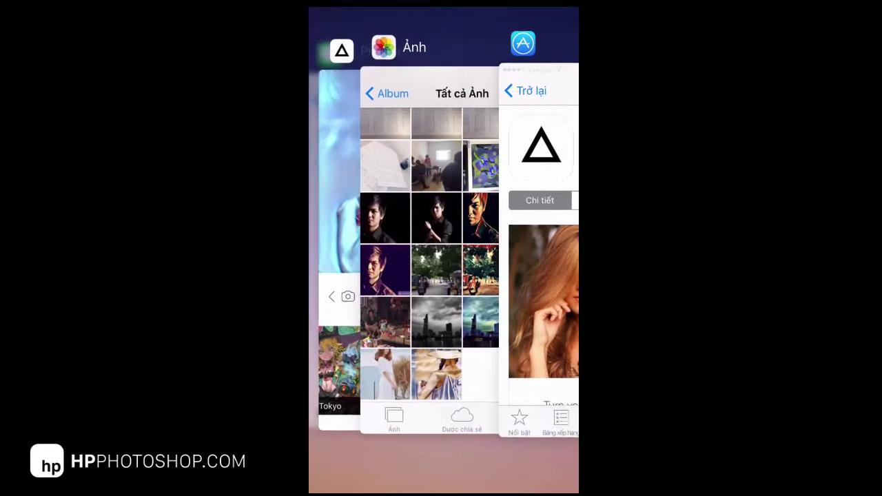
click(341, 207)
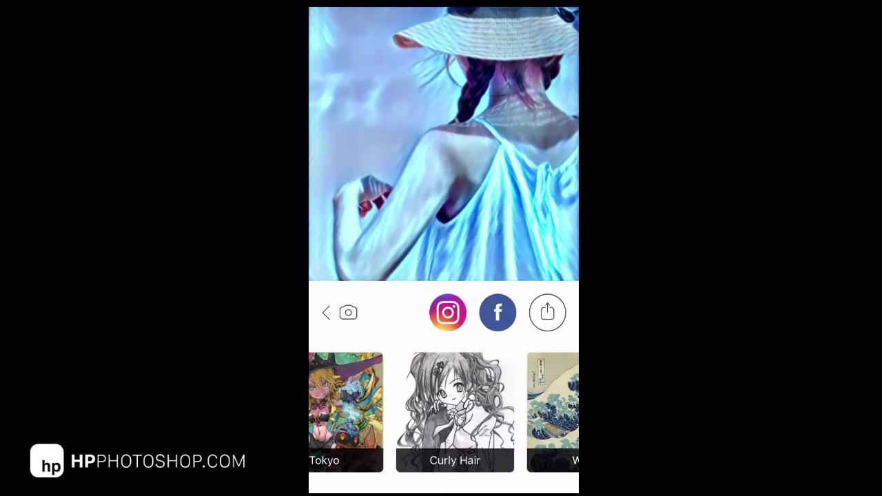
Step: Browse styles like Flame flower and Mondrian, then close the photo back to the camera screen
scroll(444, 412, left, 15)
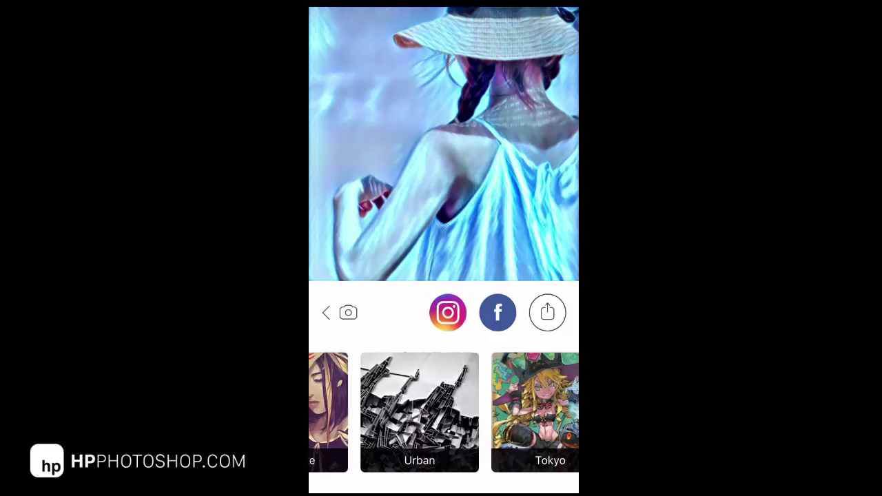
scroll(444, 412, left, 5)
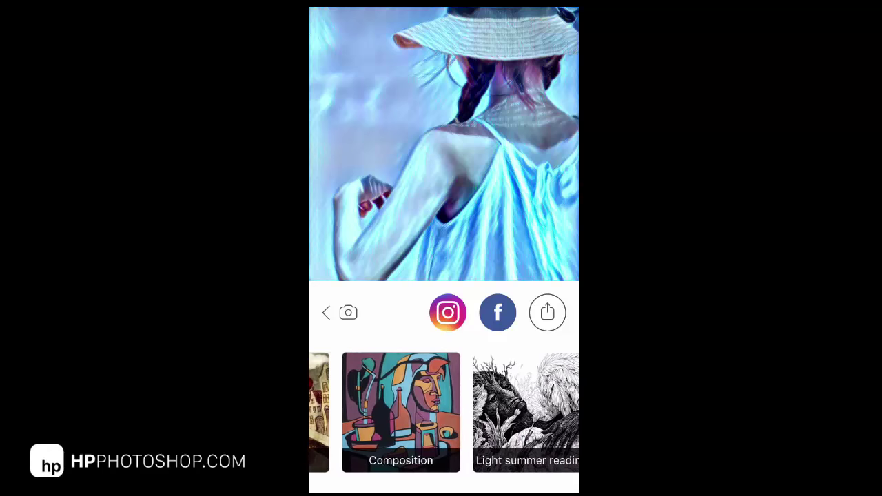
scroll(444, 412, left, 10)
scroll(443, 412, left, 10)
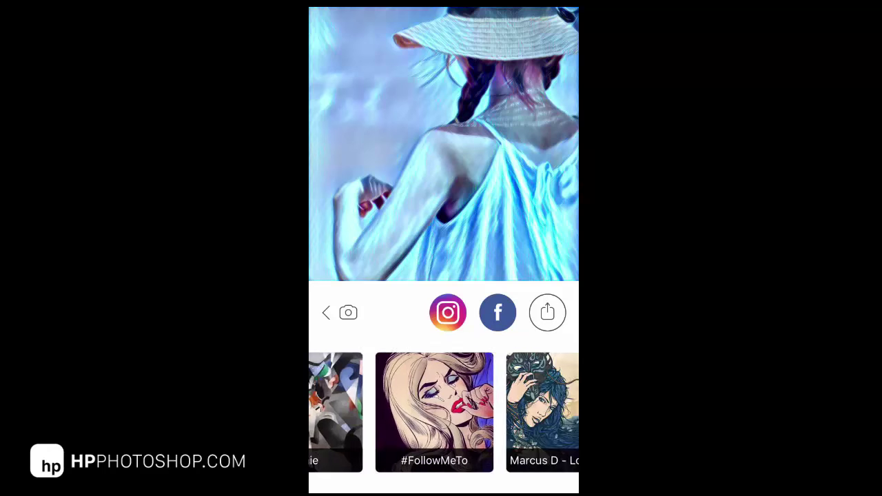
scroll(443, 412, left, 5)
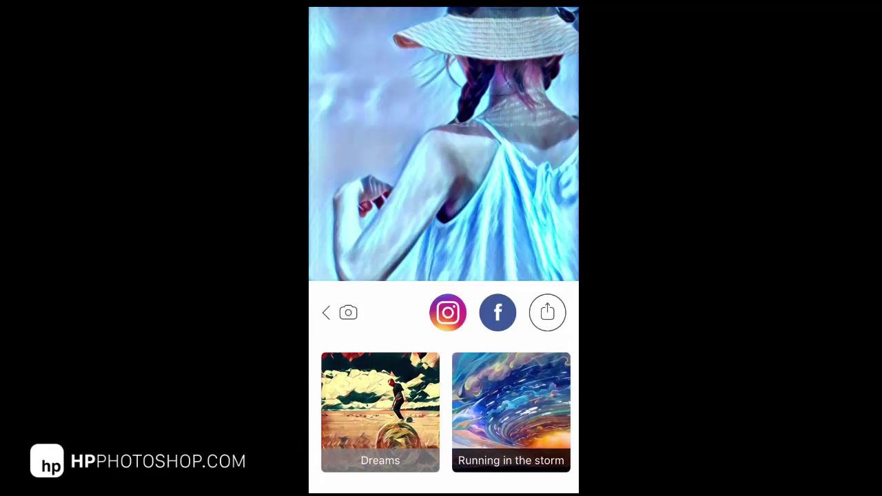
scroll(444, 412, right, 3)
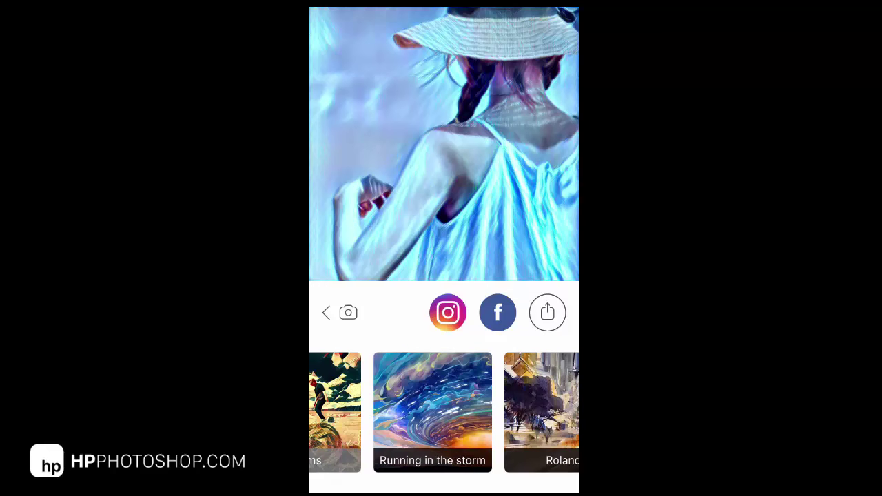
scroll(443, 412, right, 2)
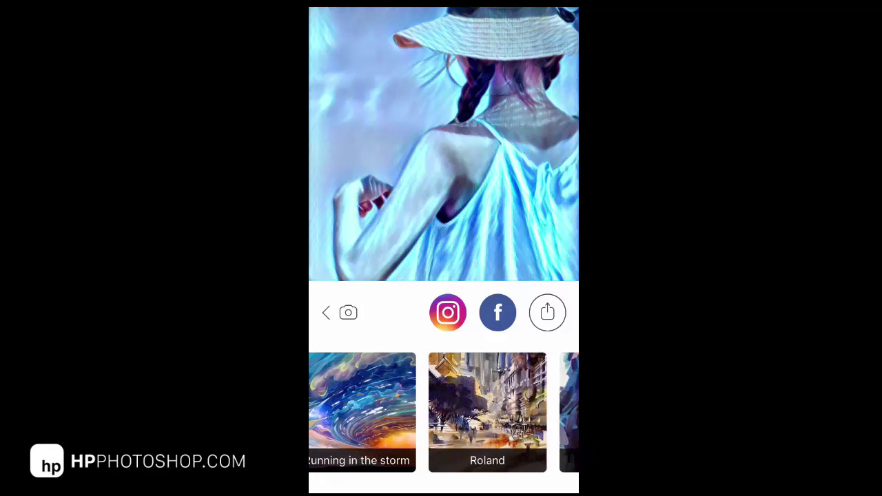
scroll(443, 412, right, 3)
scroll(443, 412, right, 3)
scroll(444, 412, right, 3)
scroll(443, 412, right, 3)
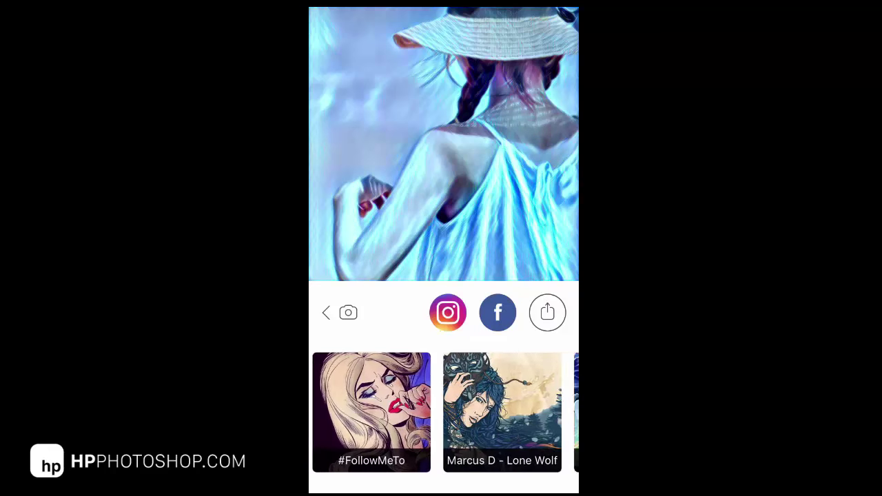
scroll(444, 412, right, 3)
scroll(443, 412, right, 2)
scroll(444, 412, right, 2)
scroll(443, 412, right, 1)
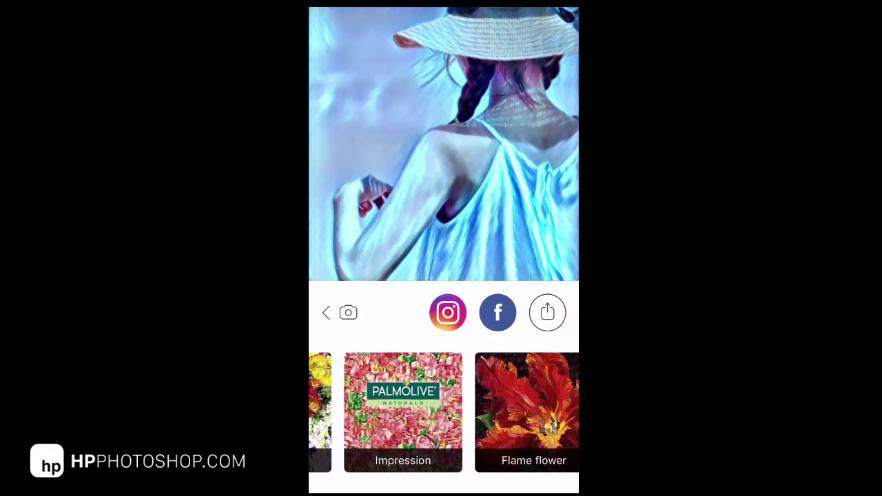
scroll(444, 412, right, 3)
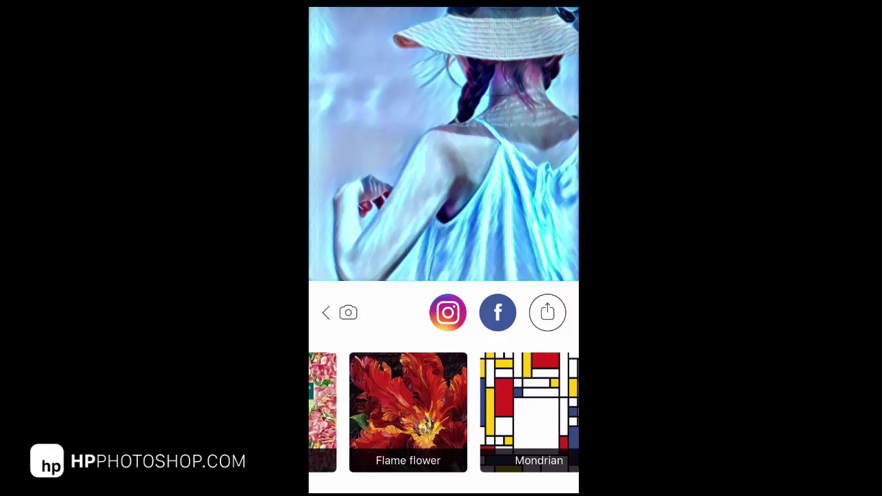
click(329, 313)
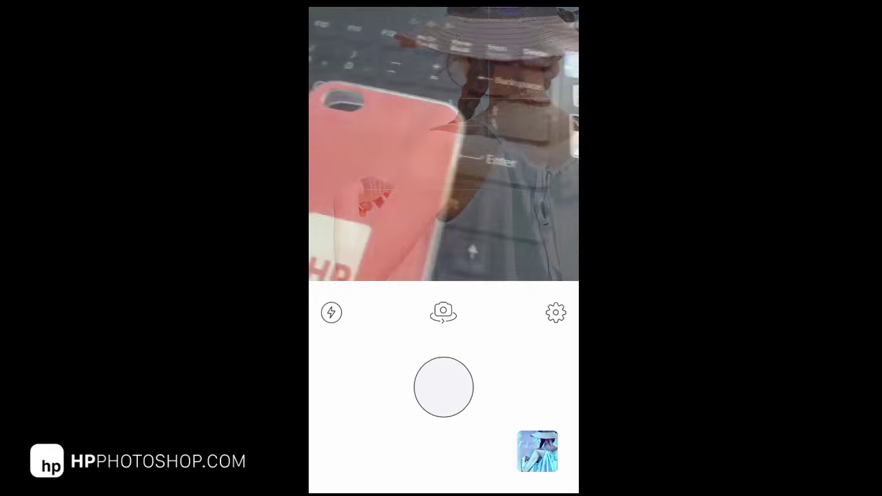